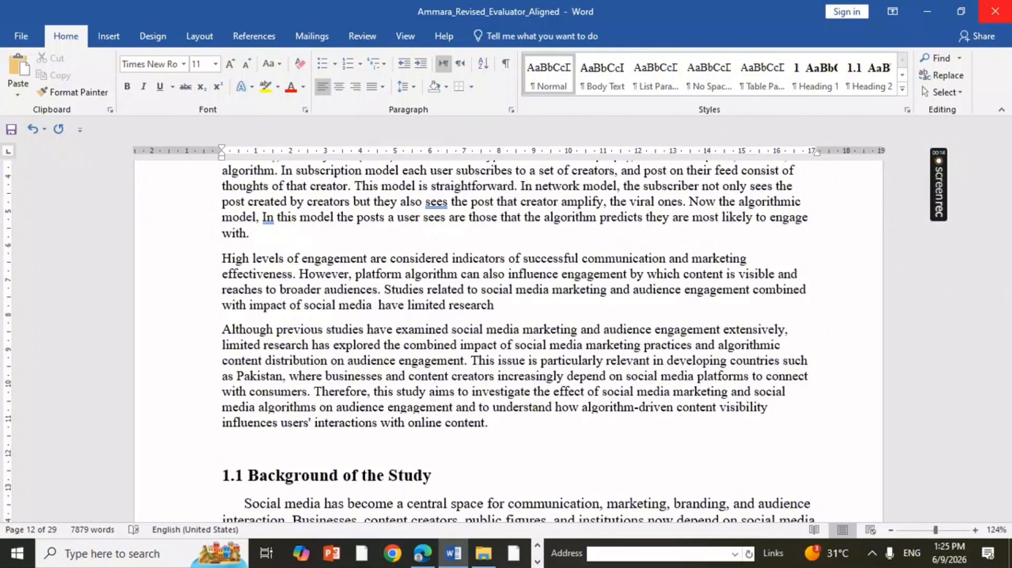
Step: Insert "marketing practices and algorithmic content distribution on audience engagement" after "impact of social media" in the paragraph above section 1.1's final introduction paragraph
text(mark)
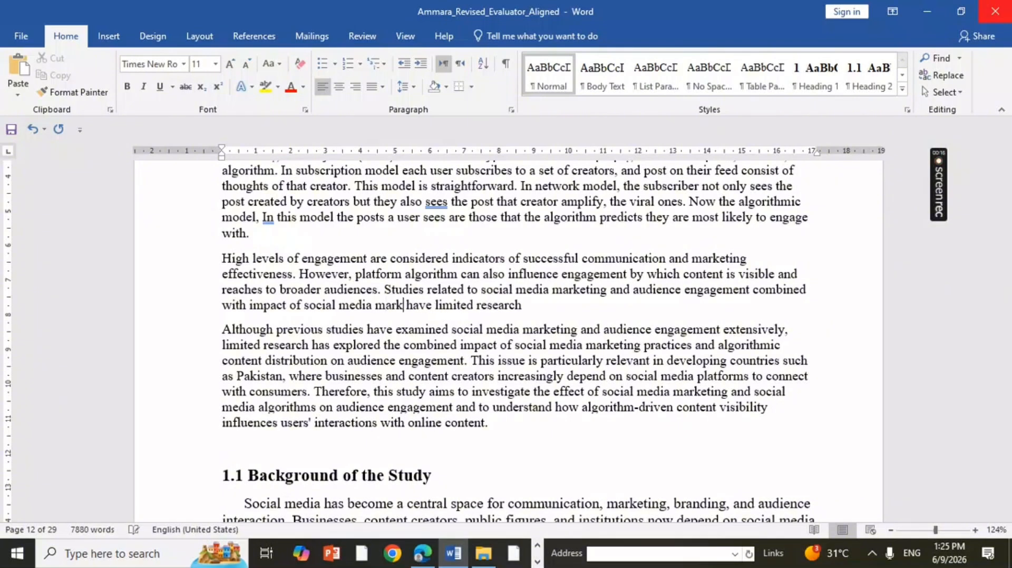
text(eting )
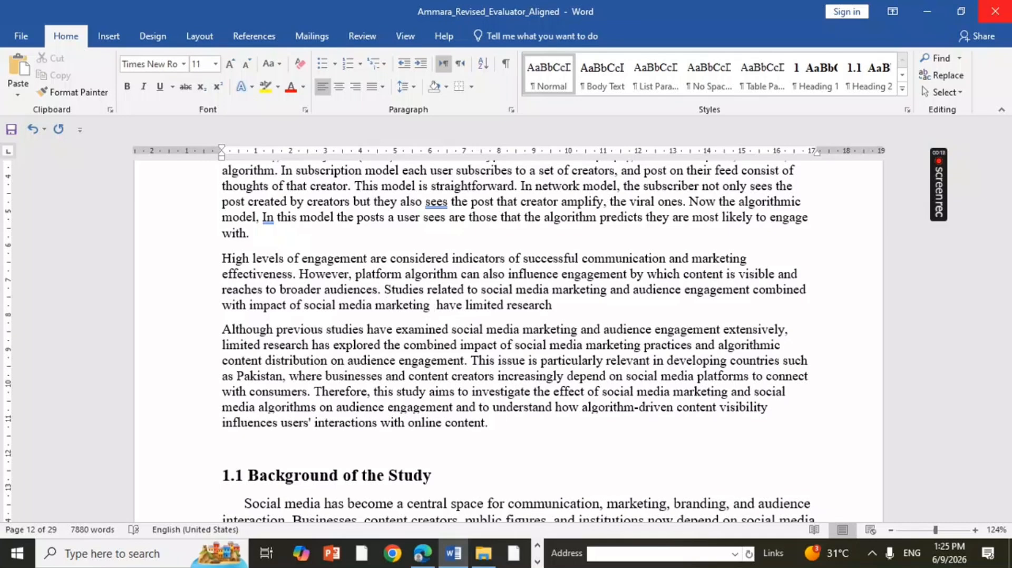
text(pract)
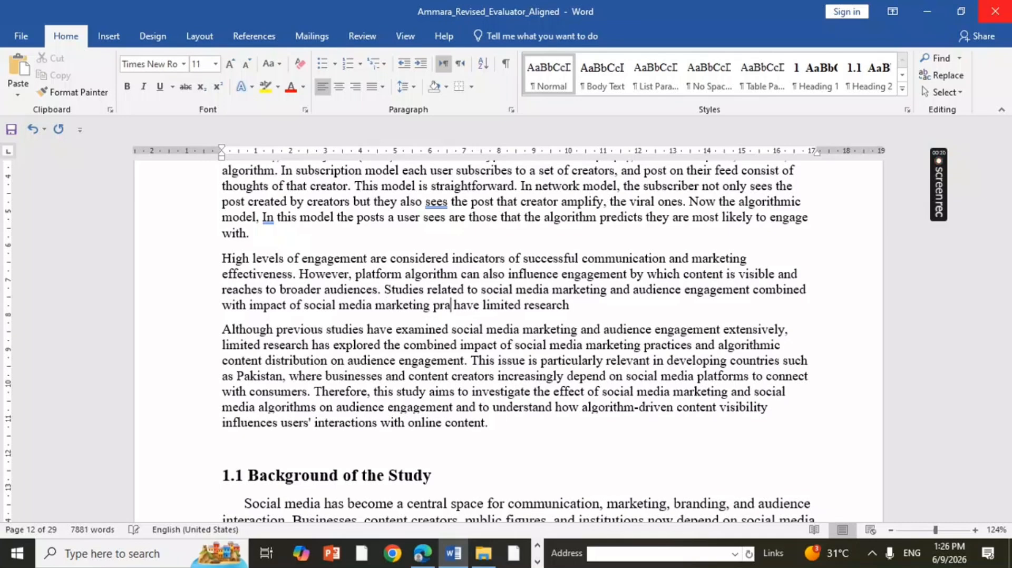
text(ices)
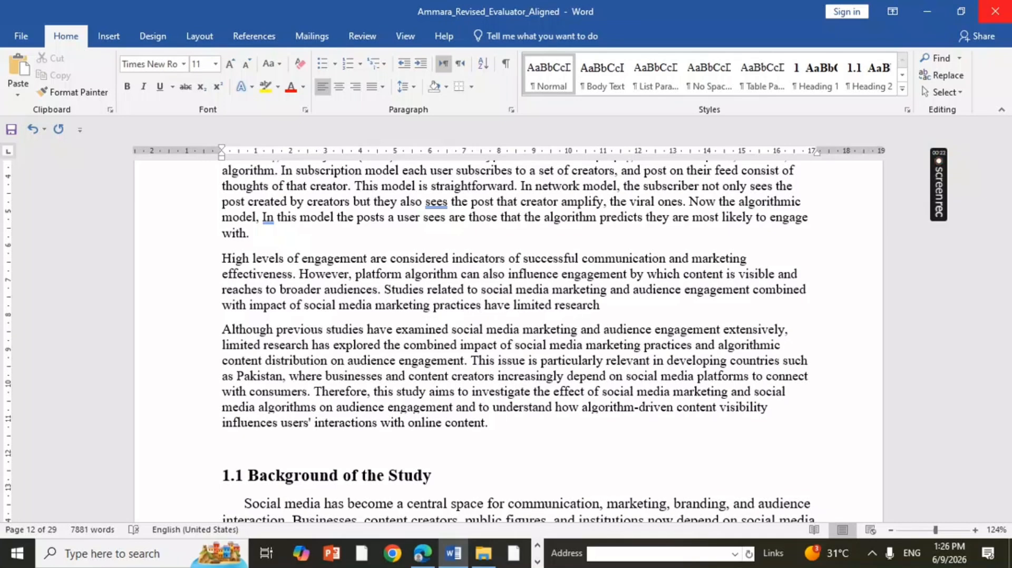
text( and al)
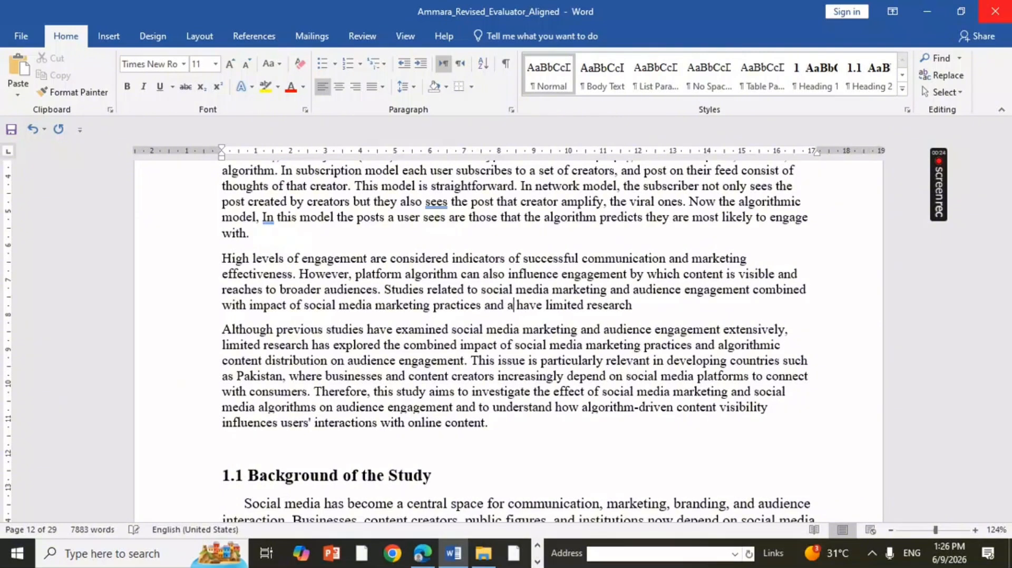
text(gorithm)
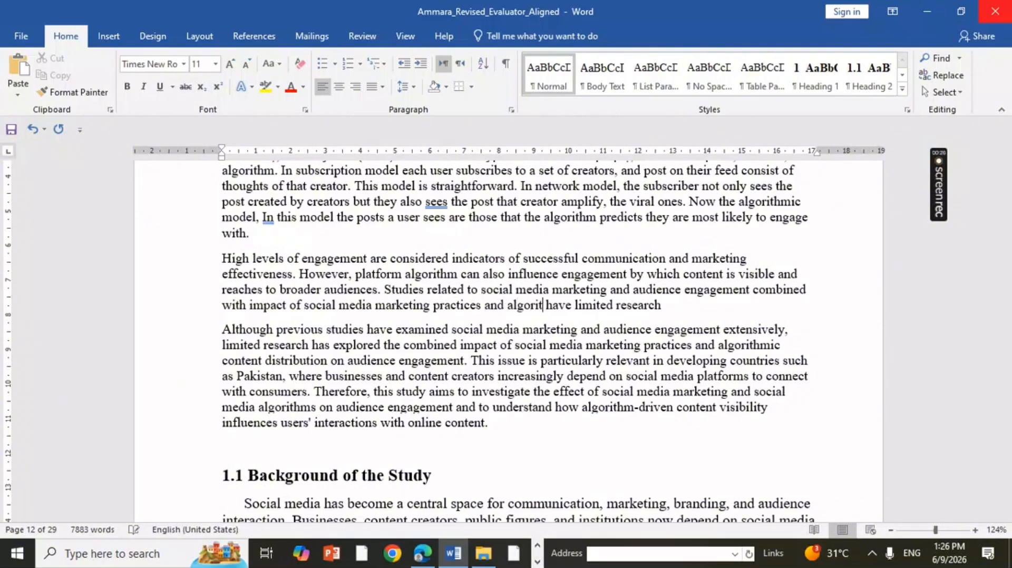
text(ic cont)
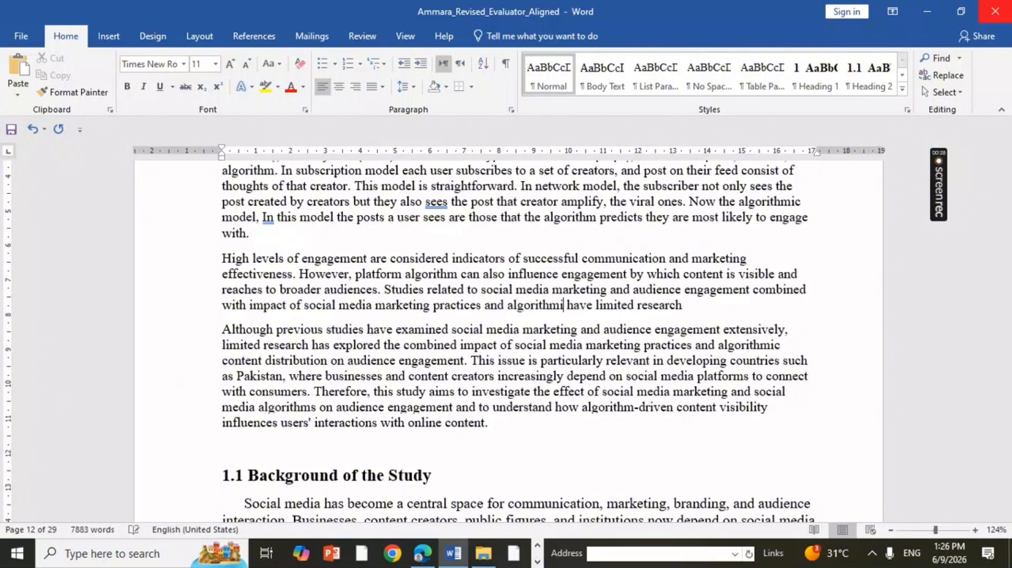
text(ent distribution on audience engagement)
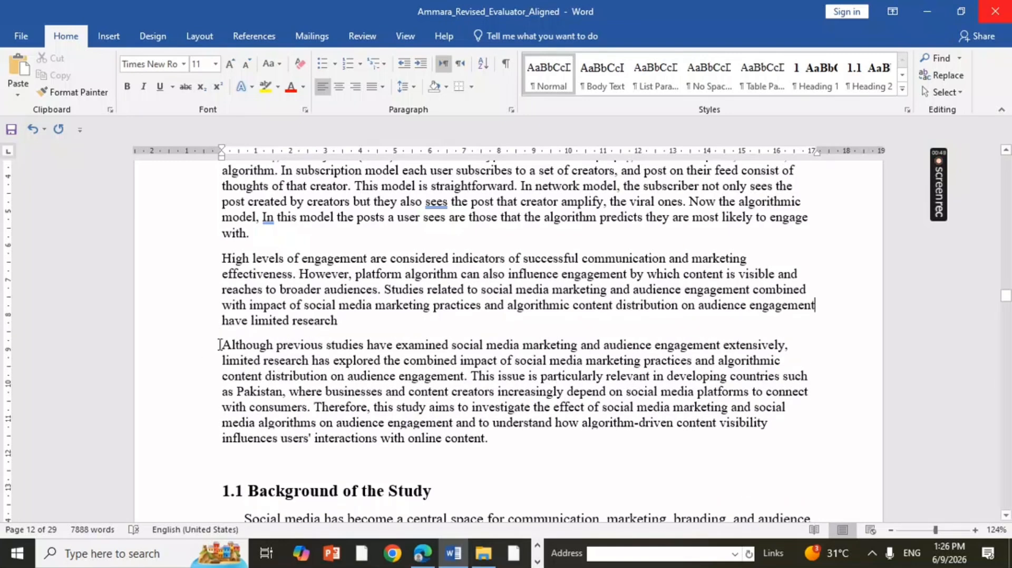
Step: Delete the sentence beginning "Although previous studies have examined" from the last introduction paragraph above section 1.1
drag(222, 345, 469, 379)
key(BackSpace)
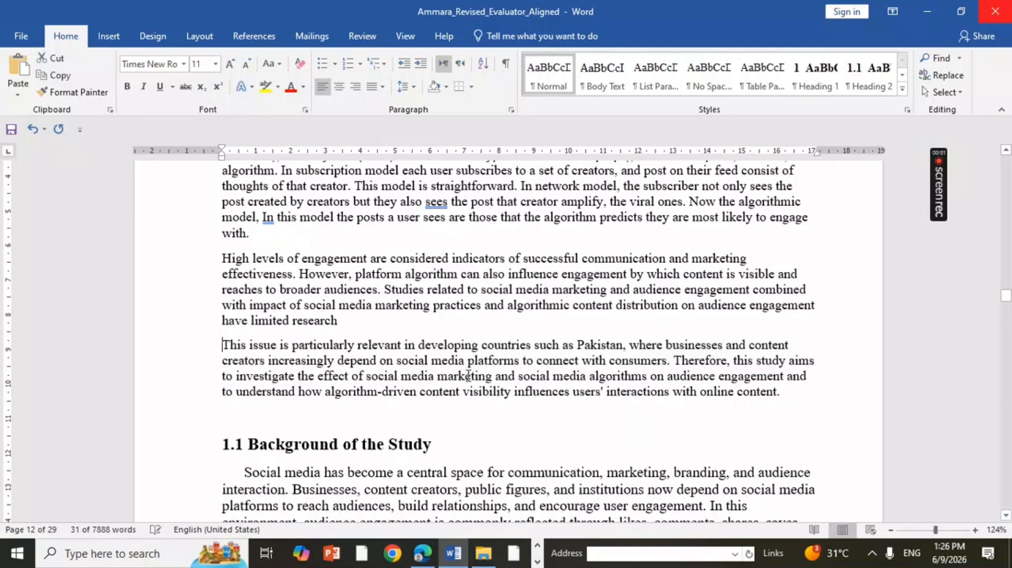
click(370, 329)
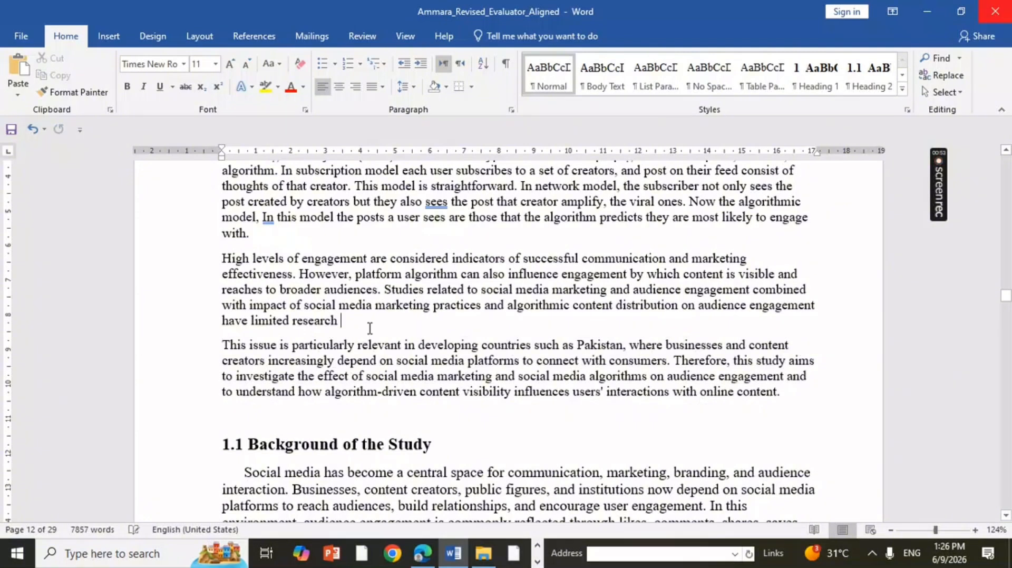
Step: Switch to the ChatGPT conversation in Chrome and read the full Chapter 1: Introduction prompt at its start
click(538, 550)
click(539, 562)
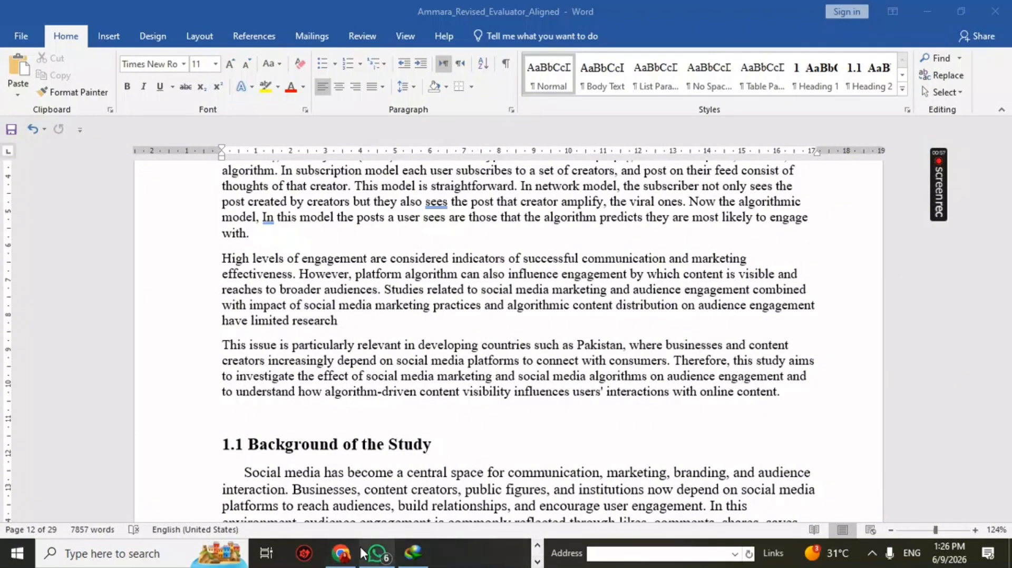
click(341, 553)
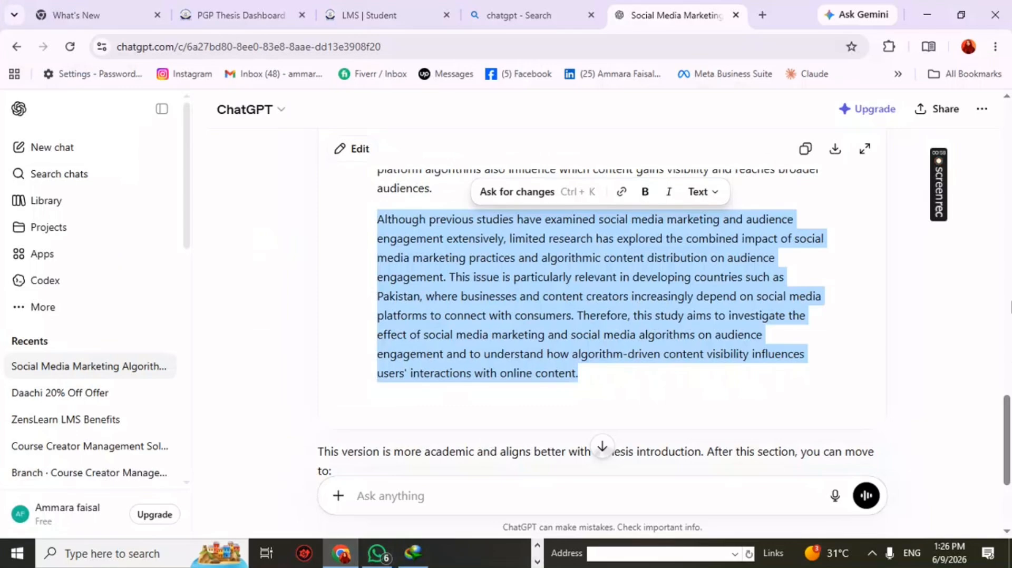
drag(1008, 392, 1005, 112)
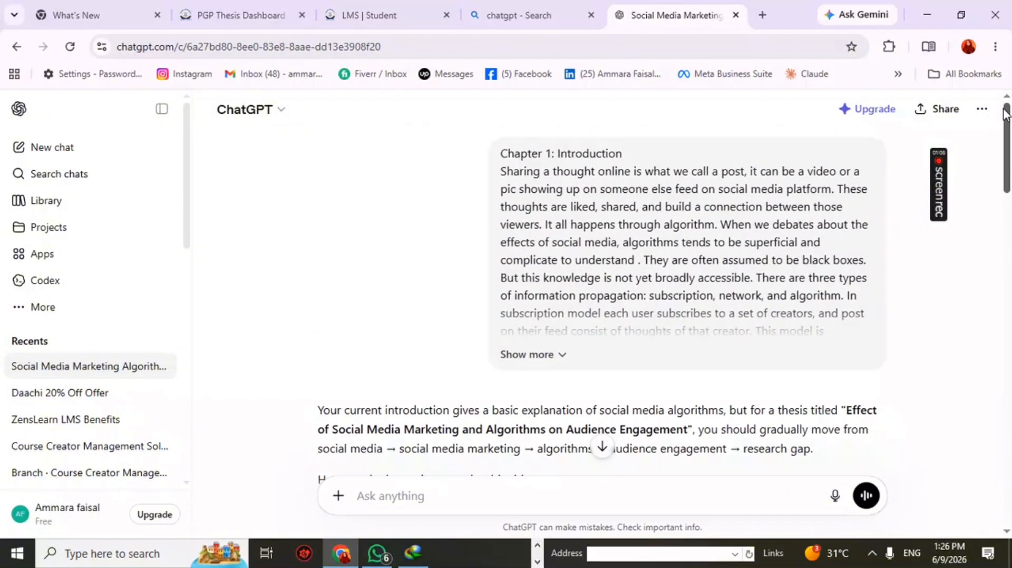
click(536, 355)
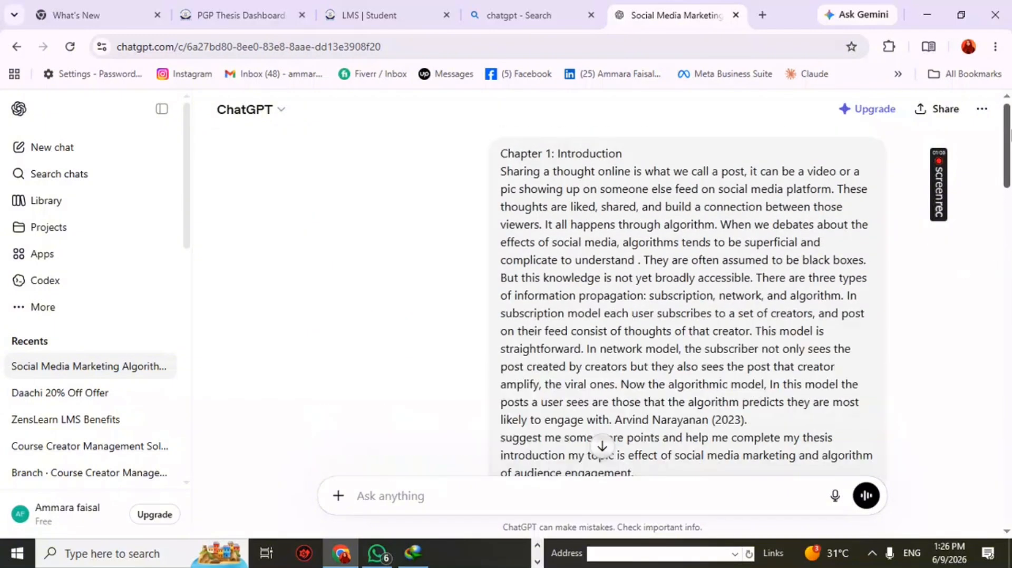
Step: Examine ChatGPT's rewritten introduction, comparing its paragraphs on content visibility and algorithms, audience engagement, and previous studies
drag(1010, 135, 1009, 423)
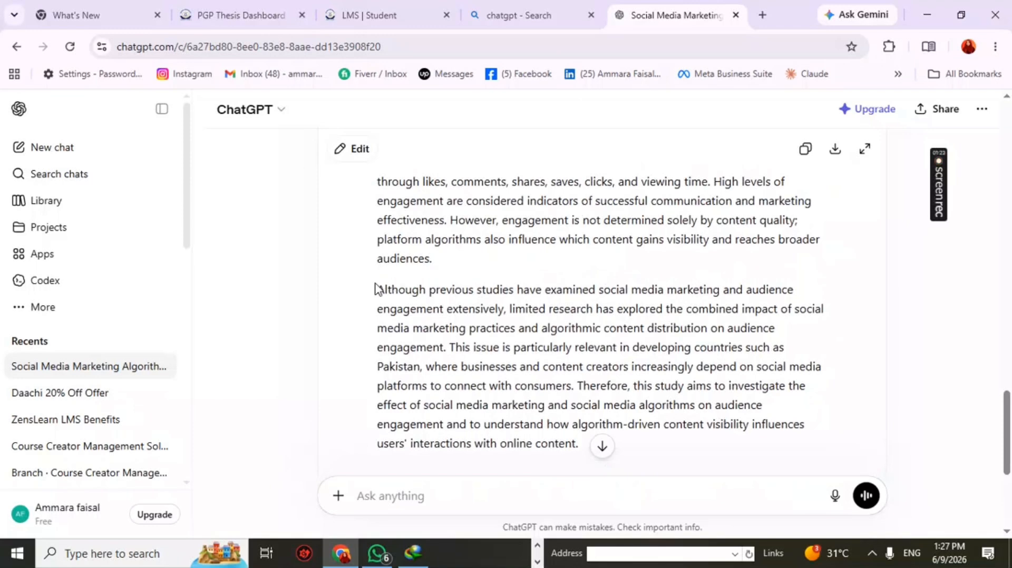
drag(378, 288, 580, 464)
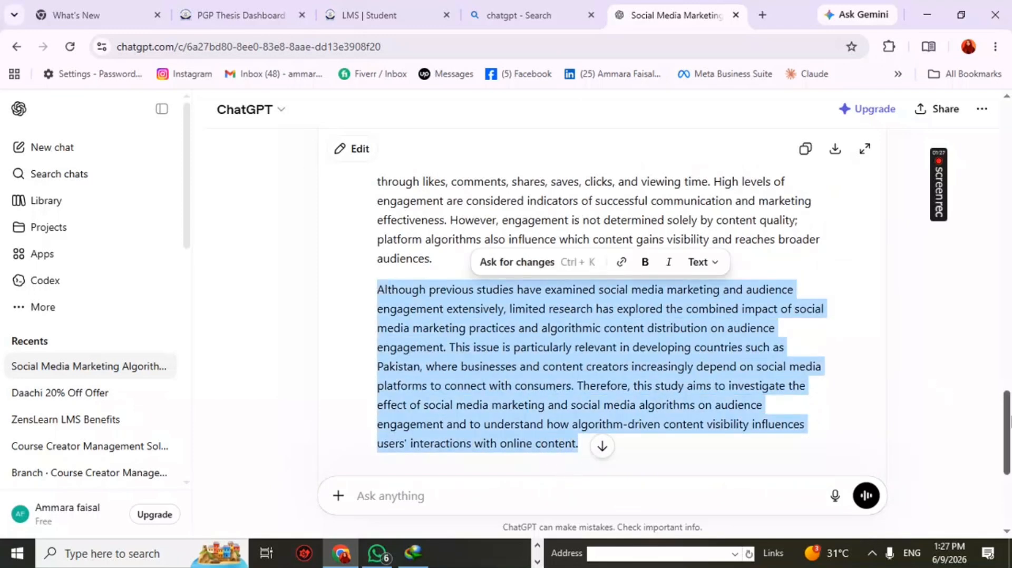
drag(1009, 421, 1009, 393)
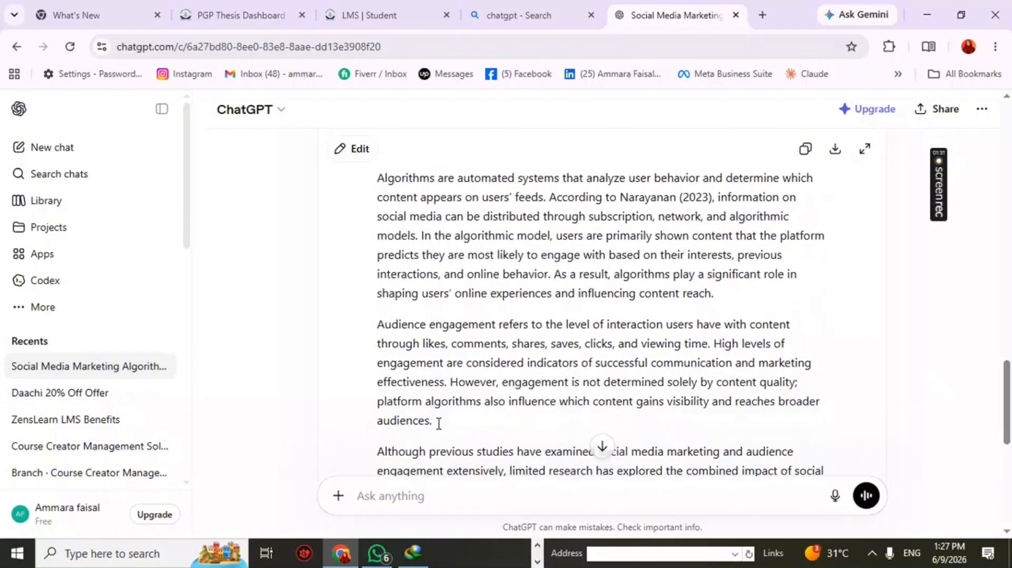
drag(714, 294, 380, 177)
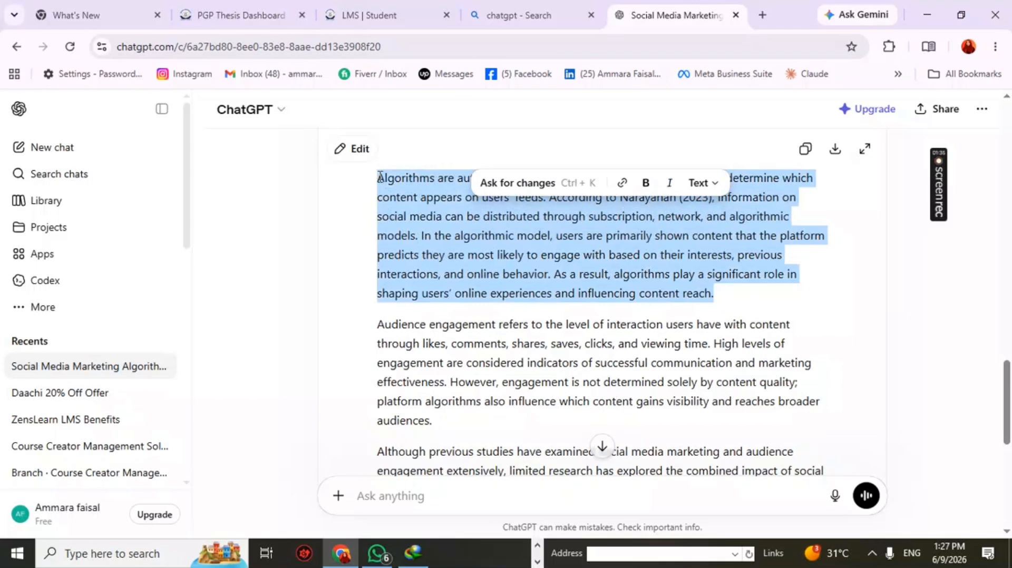
drag(1009, 391, 1009, 365)
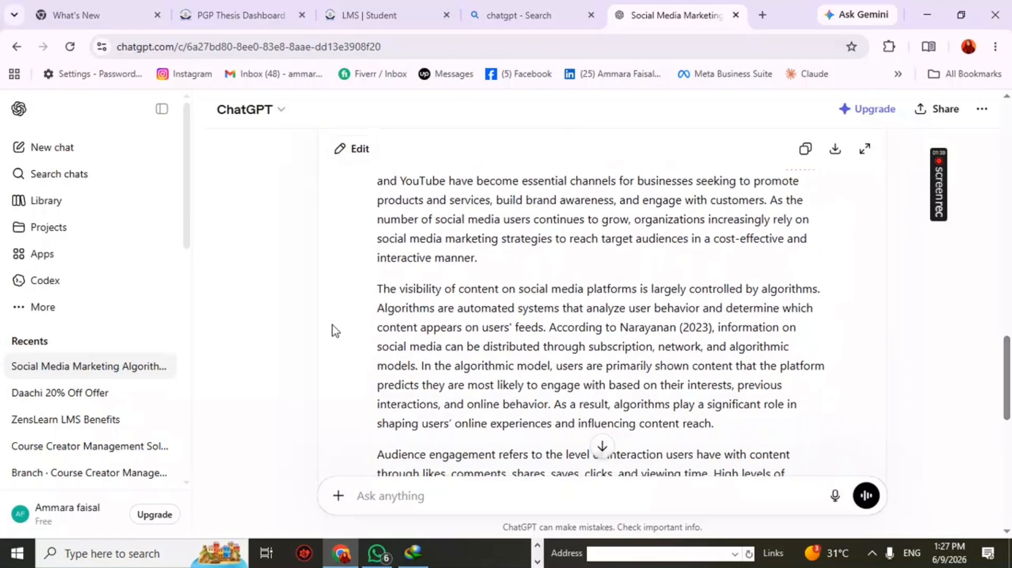
drag(378, 288, 724, 427)
click(546, 325)
click(855, 422)
click(722, 428)
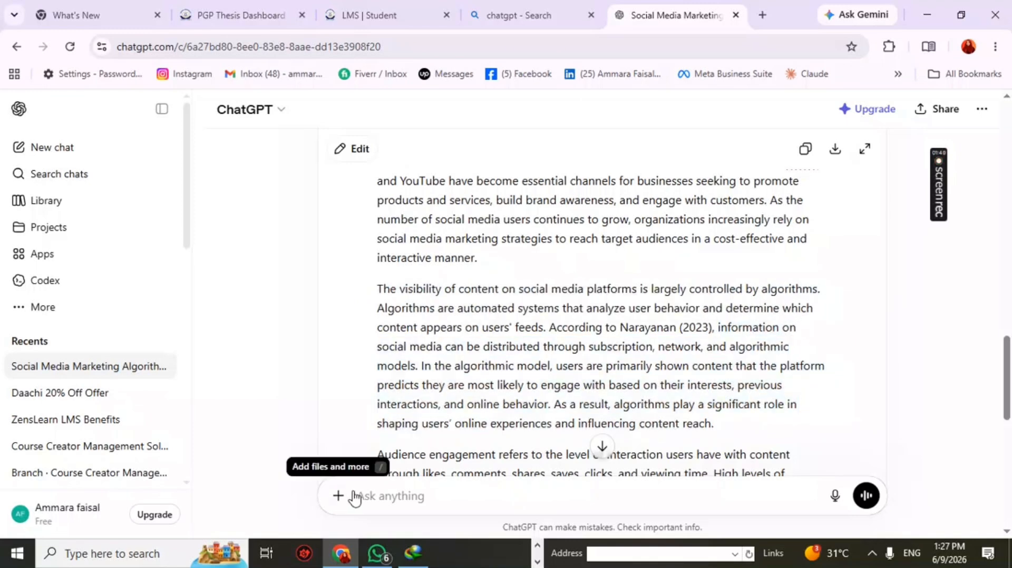
Step: Switch back to the Word thesis, end "have limited research" with a period, and start a new paragraph below it
click(537, 547)
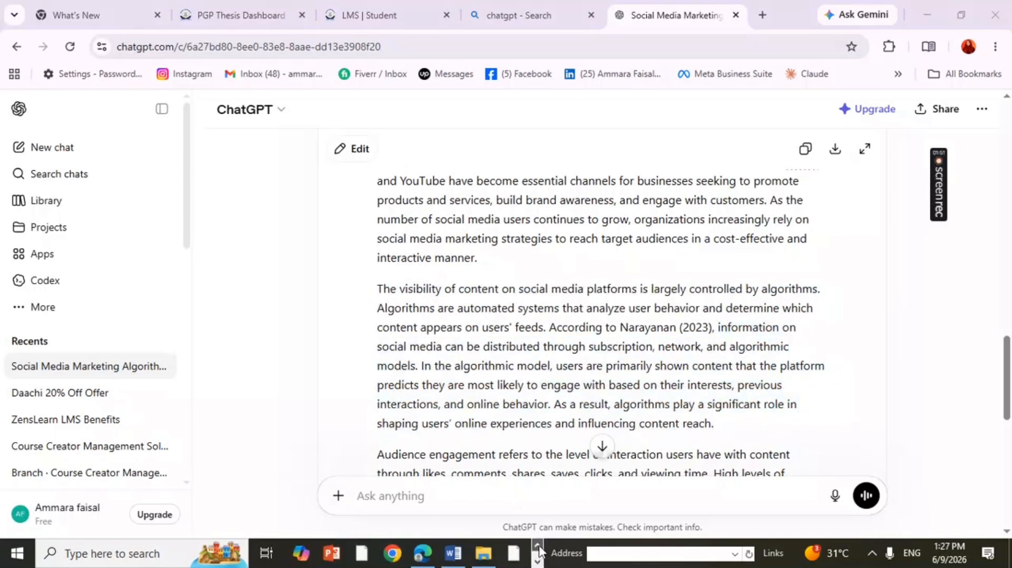
click(453, 553)
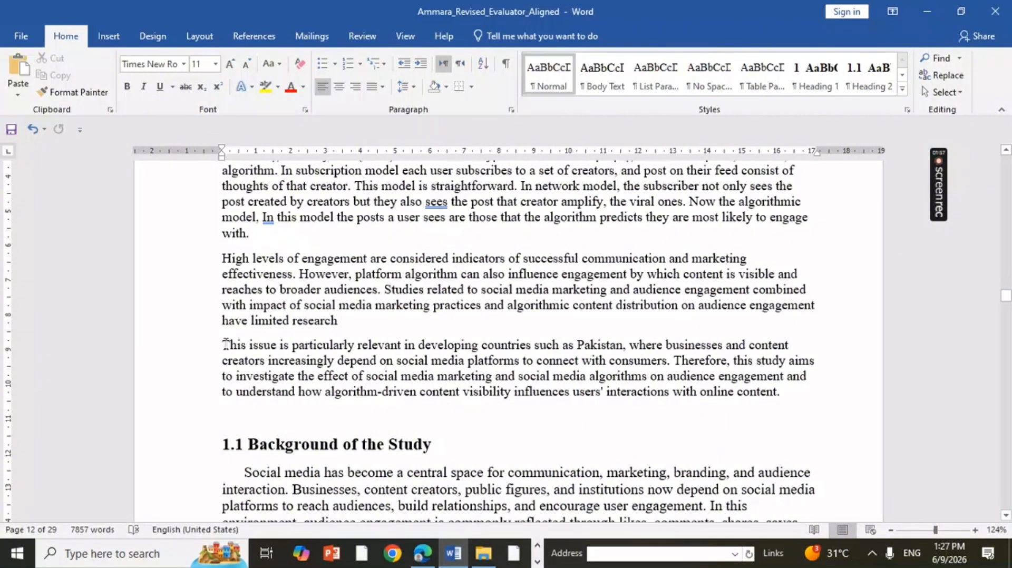
drag(222, 344, 797, 393)
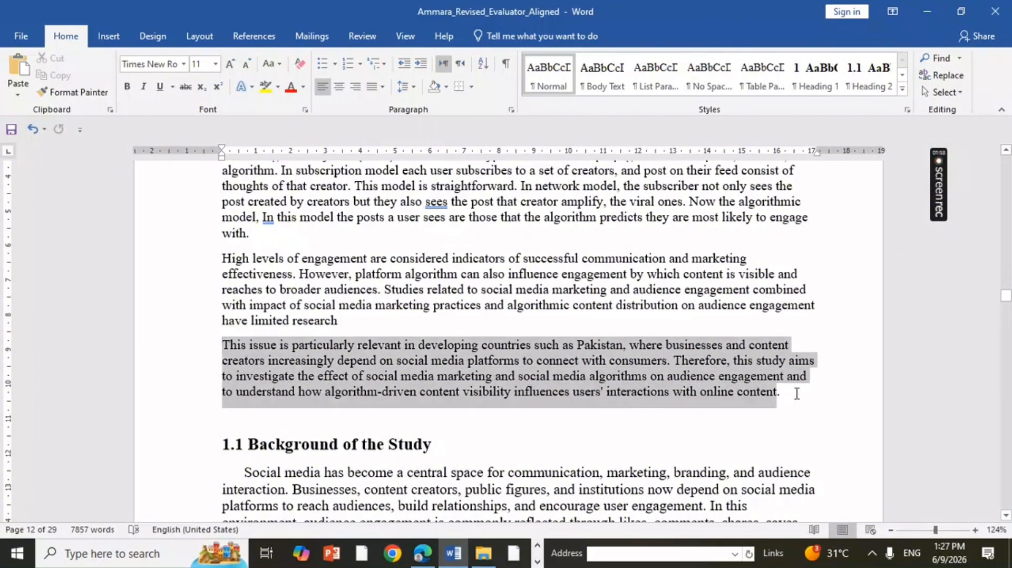
click(396, 319)
text(.)
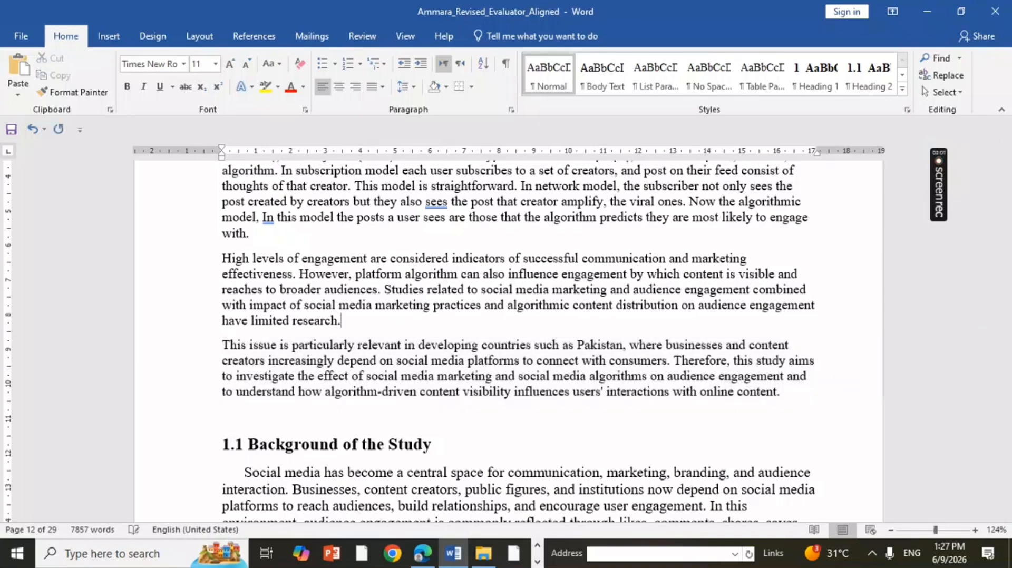
key(Return)
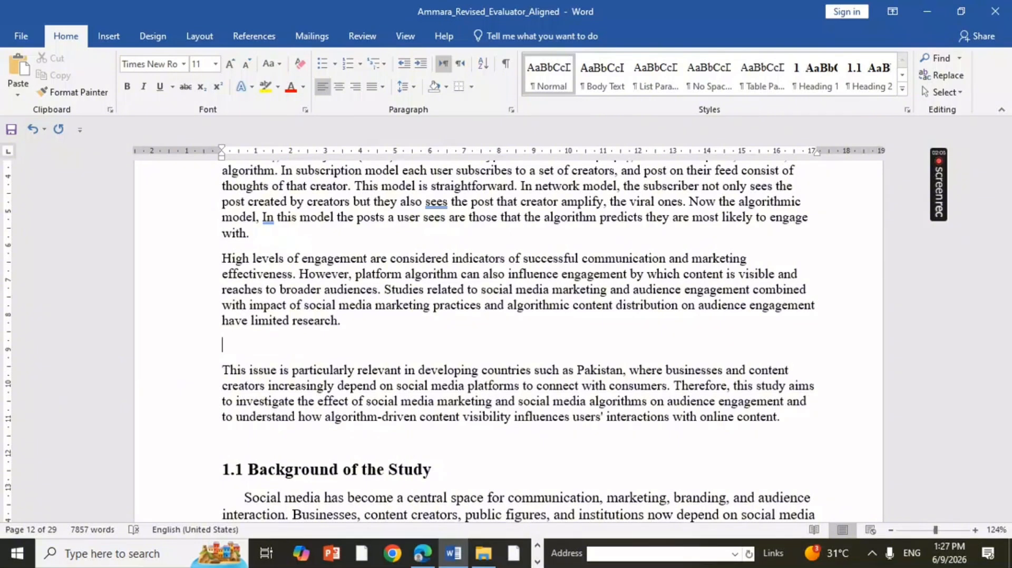
Step: Begin the new paragraph with "Developed countries like Pakistan", correcting the spelling of "countries"
text(develpo)
text(ed )
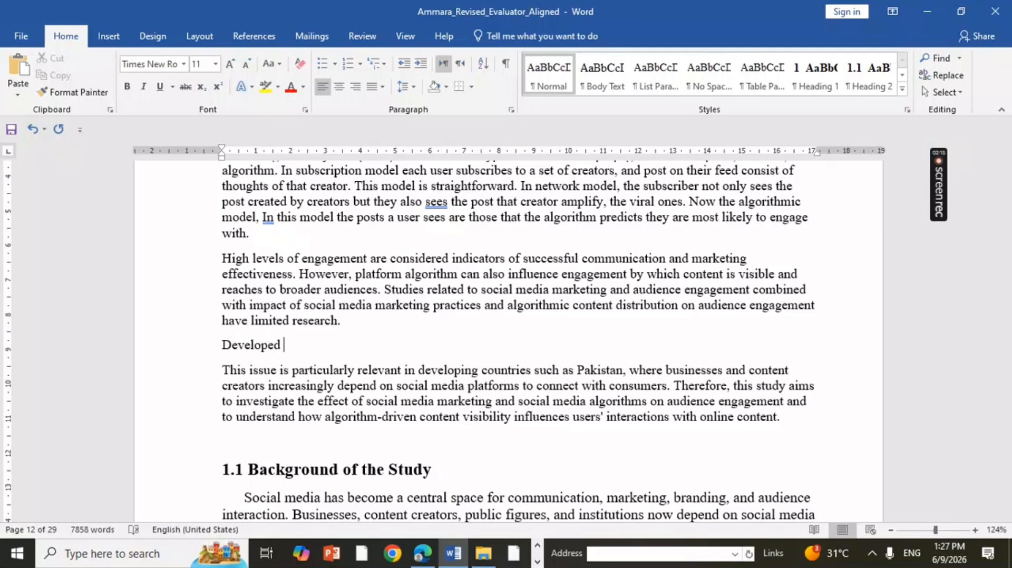
text(contries)
key(Left)
key(Left)
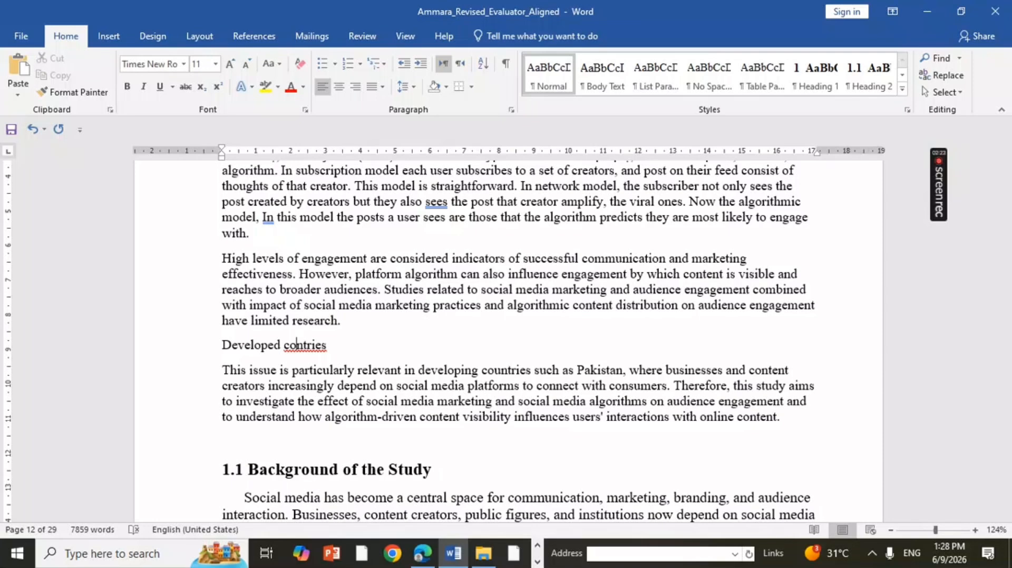
text(u)
key(End)
text(like )
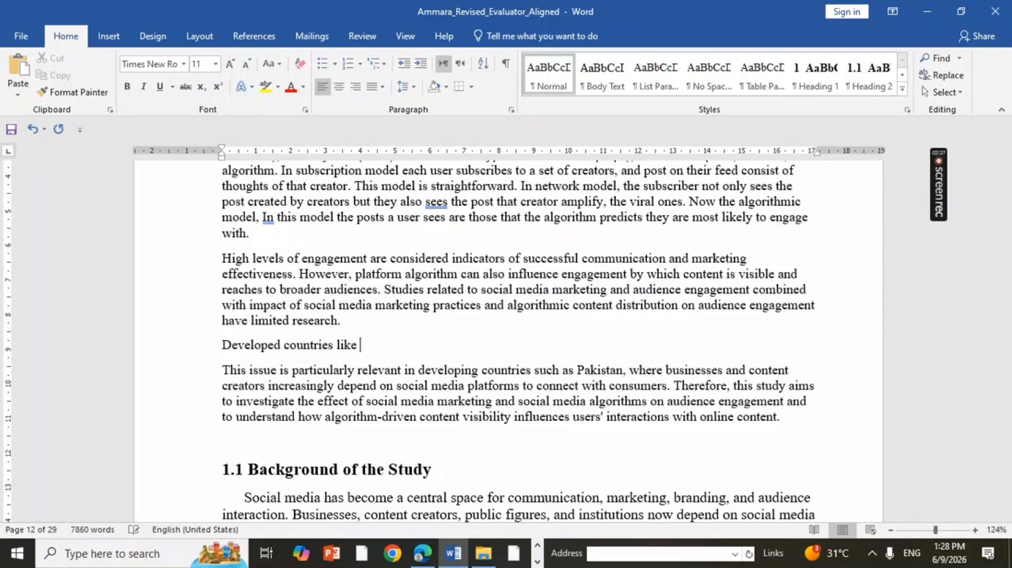
text(Pakistan)
text(have)
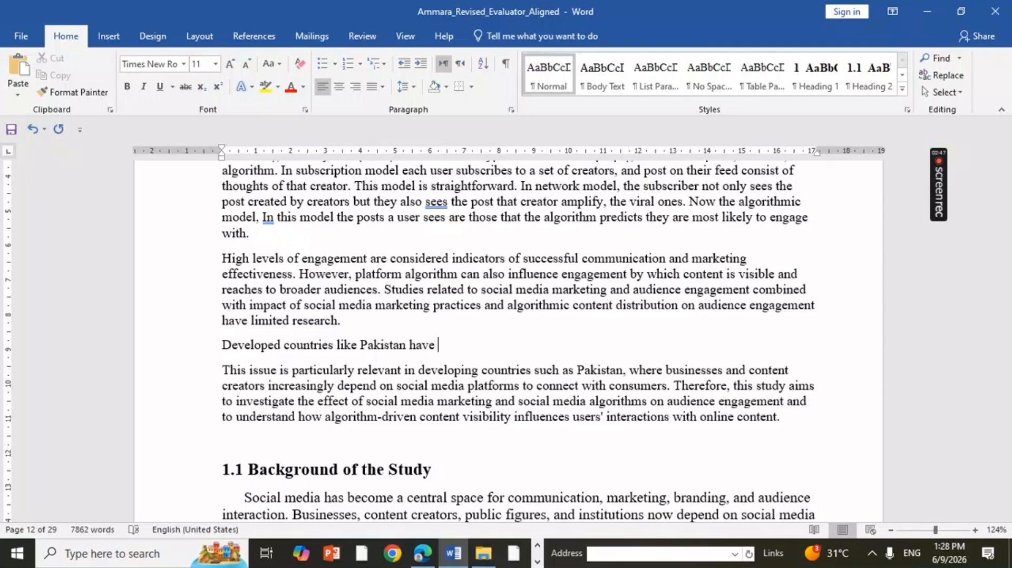
text(limited stud)
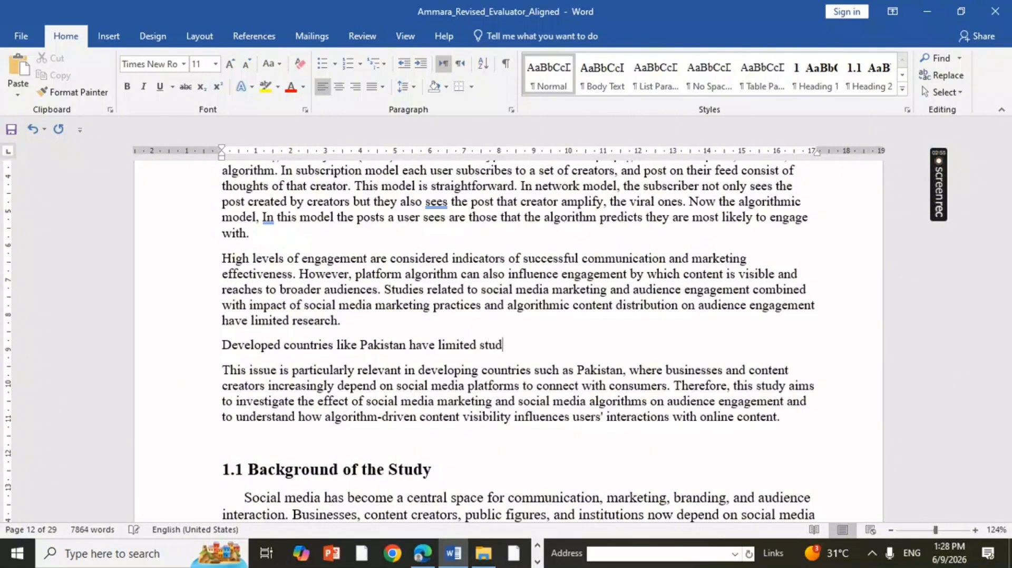
text(ies)
key(BackSpace)
key(BackSpace)
key(BackSpace)
key(BackSpace)
key(BackSpace)
key(BackSpace)
key(BackSpace)
key(BackSpace)
key(BackSpace)
key(BackSpace)
key(BackSpace)
key(BackSpace)
key(BackSpace)
key(BackSpace)
key(BackSpace)
key(BackSpace)
key(BackSpace)
key(BackSpace)
key(BackSpace)
key(BackSpace)
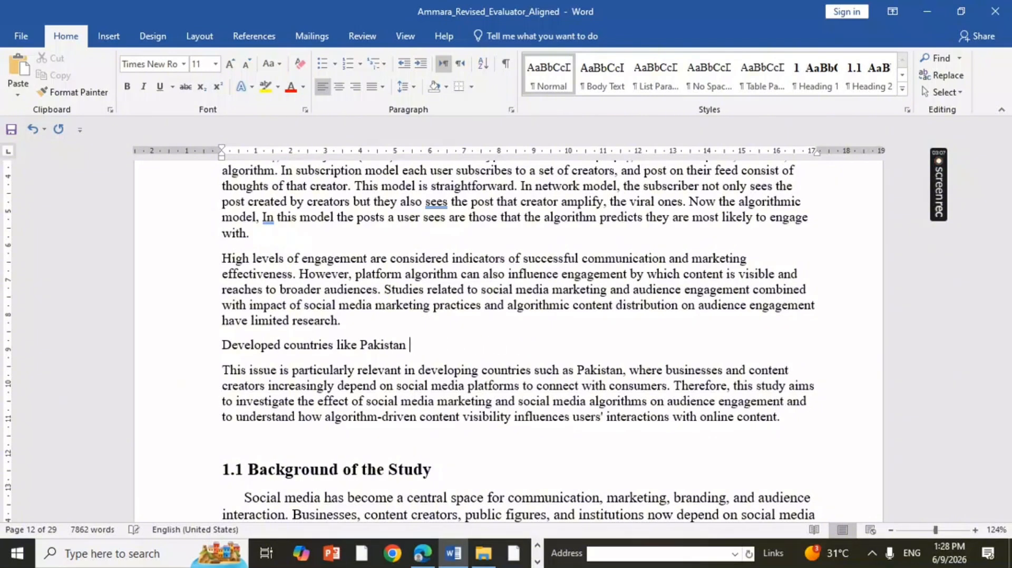
Step: Continue the sentence after "Developed countries like Pakistan" with ", where businesses and content creators increasingly depend on"
text(, where bi)
key(BackSpace)
text(usiness)
text(es)
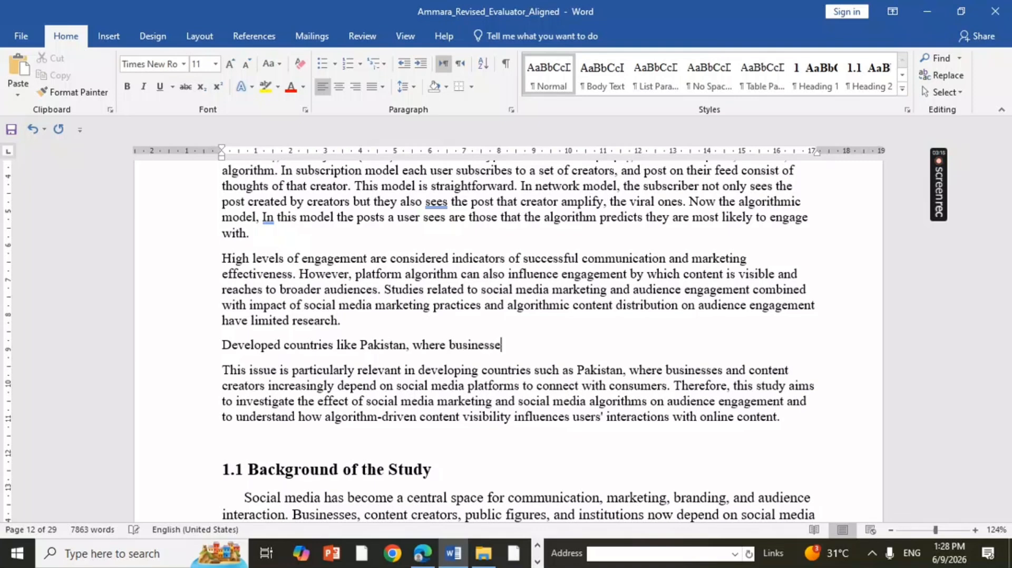
text( and content )
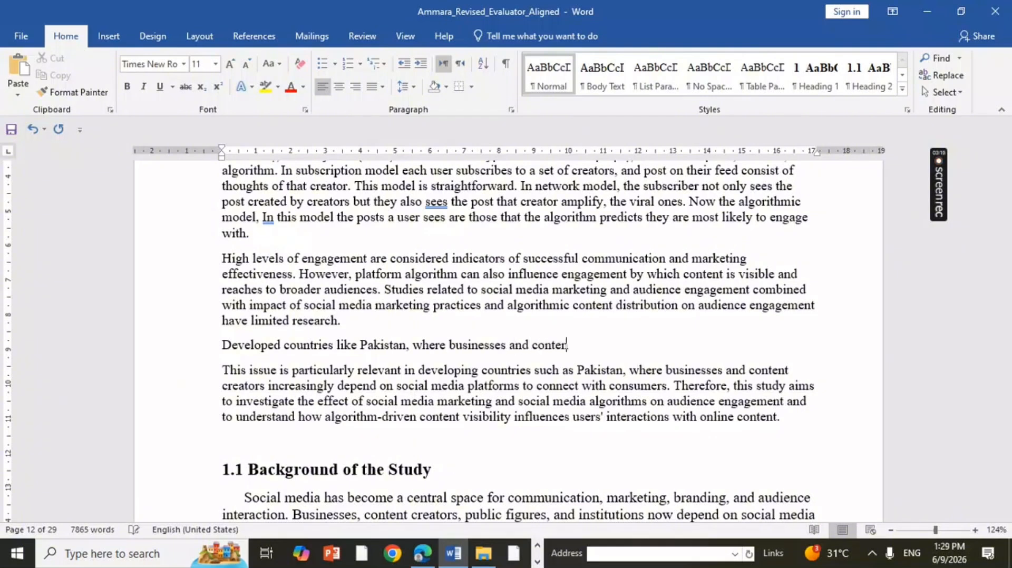
text(creators increasin)
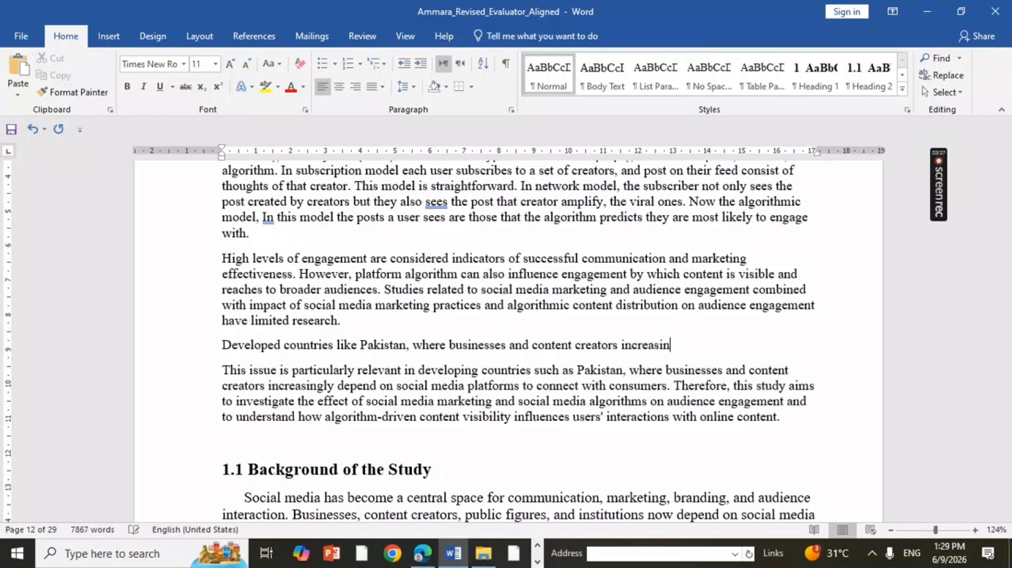
text(gly depend on)
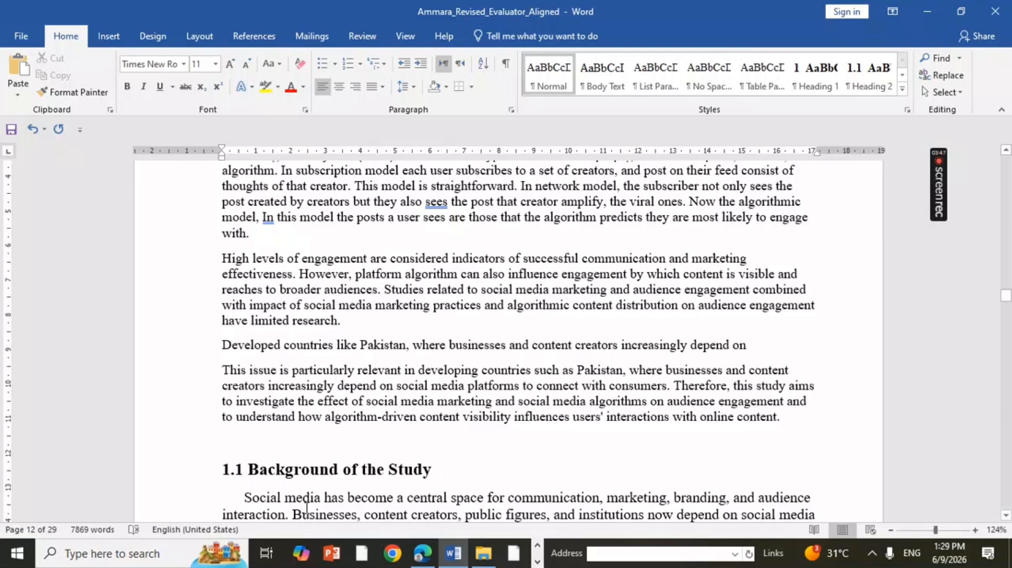
Step: Extend the new paragraph's sentence with "social media platform to connect with customers"
text(social media)
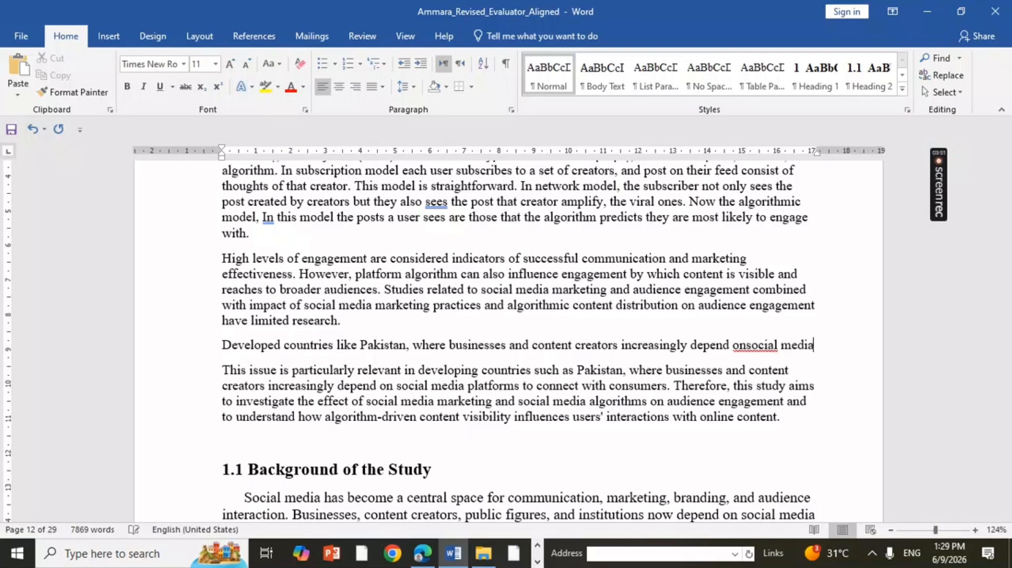
text( pla)
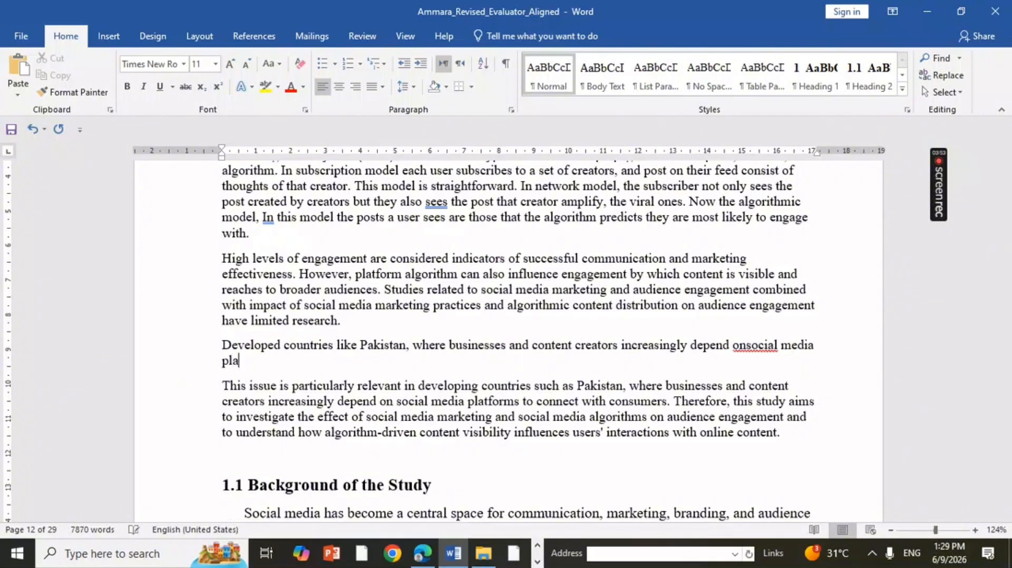
text(tform to co)
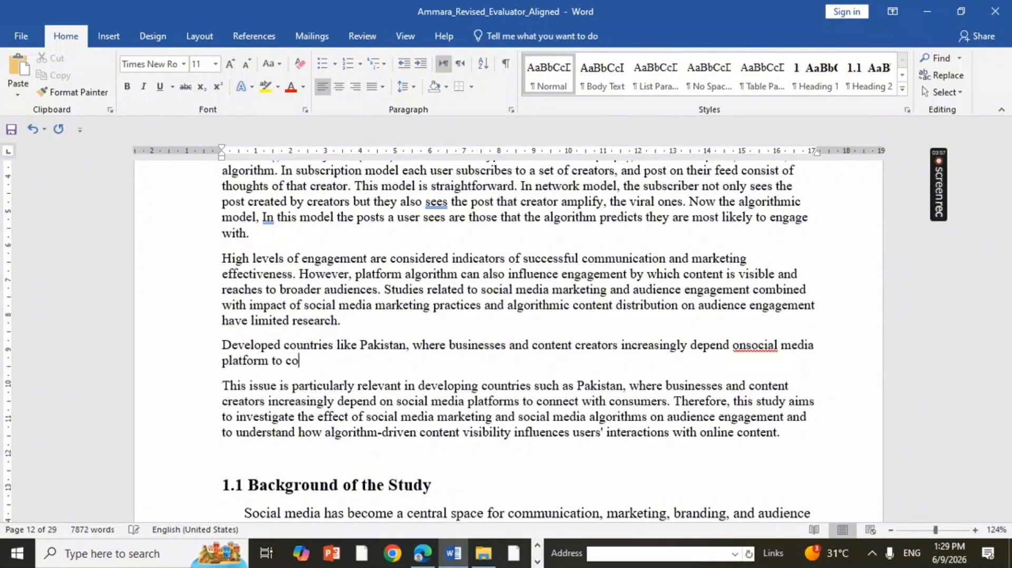
text(neect with custome)
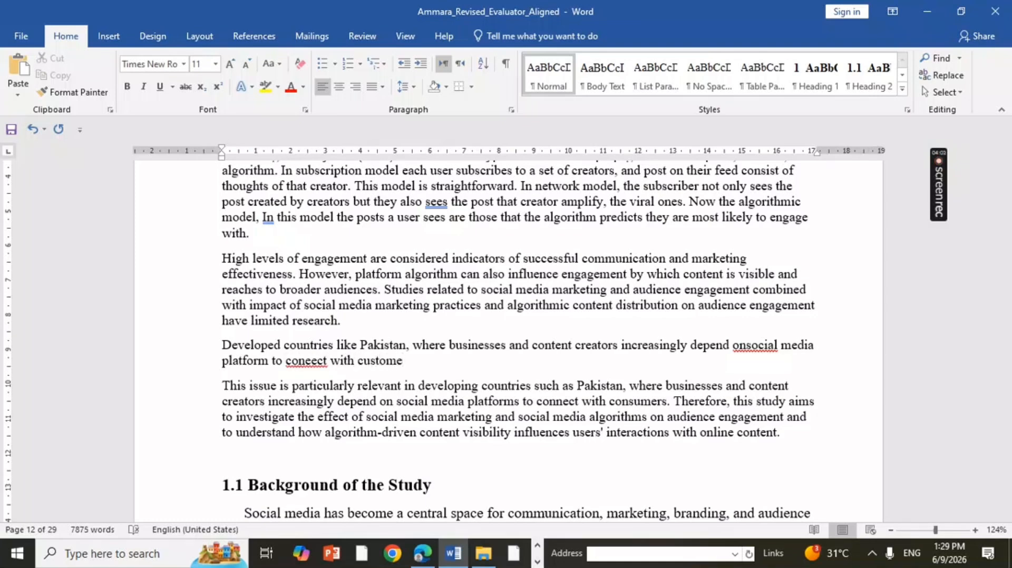
text(rs)
Step: Insert the missing space between "on" and "social" in the new paragraph
key(Up)
key(Right)
key(Right)
key(Right)
key(Right)
key(Right)
key(Right)
key(Right)
key(Right)
key(Right)
key(Right)
key(Right)
key(Right)
key(Right)
key(Right)
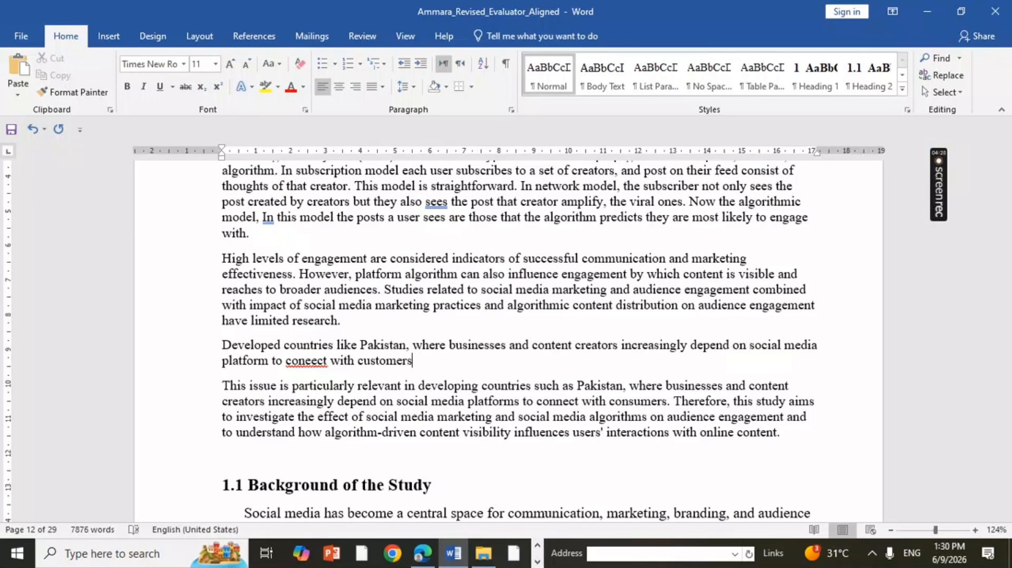
Step: Correct the misspelled "coneect" to "connect" in the new paragraph's second line
key(Left)
key(Left)
key(Left)
key(Left)
key(Left)
key(Left)
key(Left)
key(Left)
key(Left)
key(Left)
key(Left)
key(Left)
key(Left)
key(Left)
key(Left)
key(Left)
key(Left)
key(BackSpace)
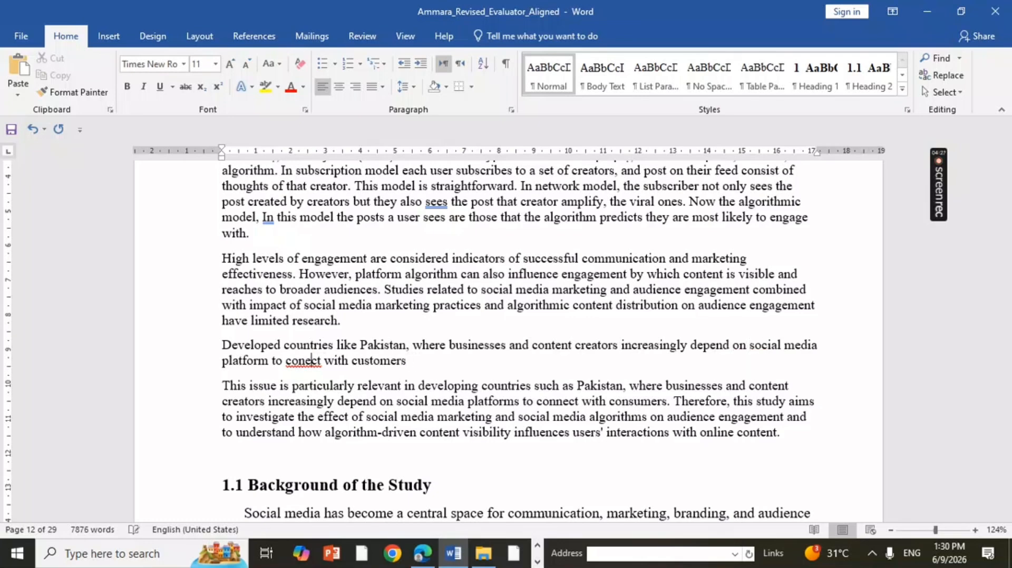
key(Right)
key(Right)
key(Right)
key(Right)
key(Right)
key(Right)
key(Right)
key(Right)
key(Right)
key(Right)
key(Right)
key(Right)
key(Left)
key(Left)
key(Left)
key(Left)
key(Left)
key(Left)
key(Left)
key(Left)
text(n)
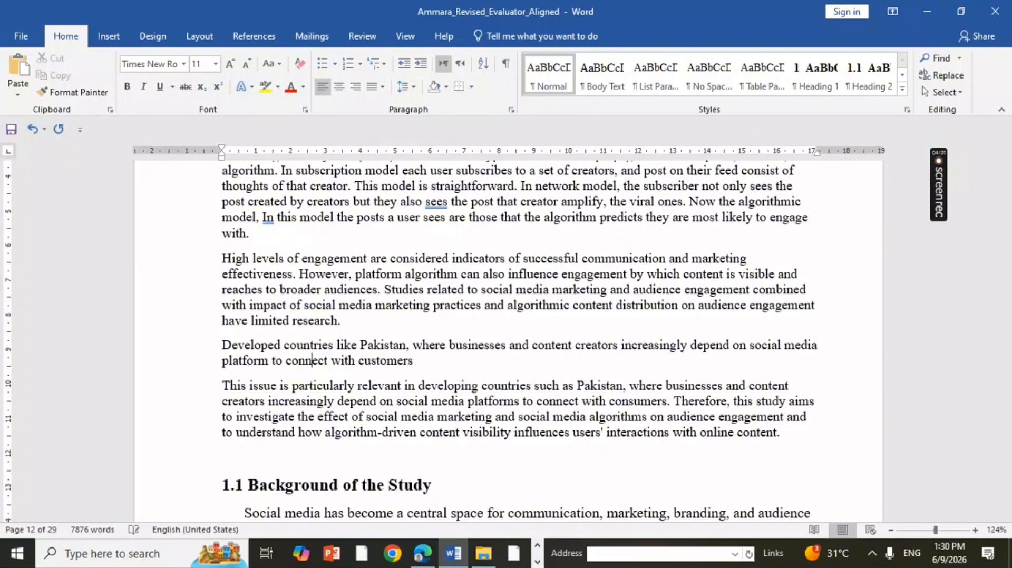
Step: Replace "customers" with "consumers" at the end of the new paragraph and continue it with "and their buyers"
key(Right)
key(Right)
key(Right)
key(Right)
key(Right)
key(Right)
key(Right)
key(Right)
key(Right)
key(Right)
key(Right)
key(Right)
key(Right)
key(Right)
key(Right)
key(Right)
key(Right)
key(Right)
key(BackSpace)
key(BackSpace)
key(BackSpace)
key(BackSpace)
key(BackSpace)
key(BackSpace)
key(BackSpace)
key(BackSpace)
text(onsumers)
text(and )
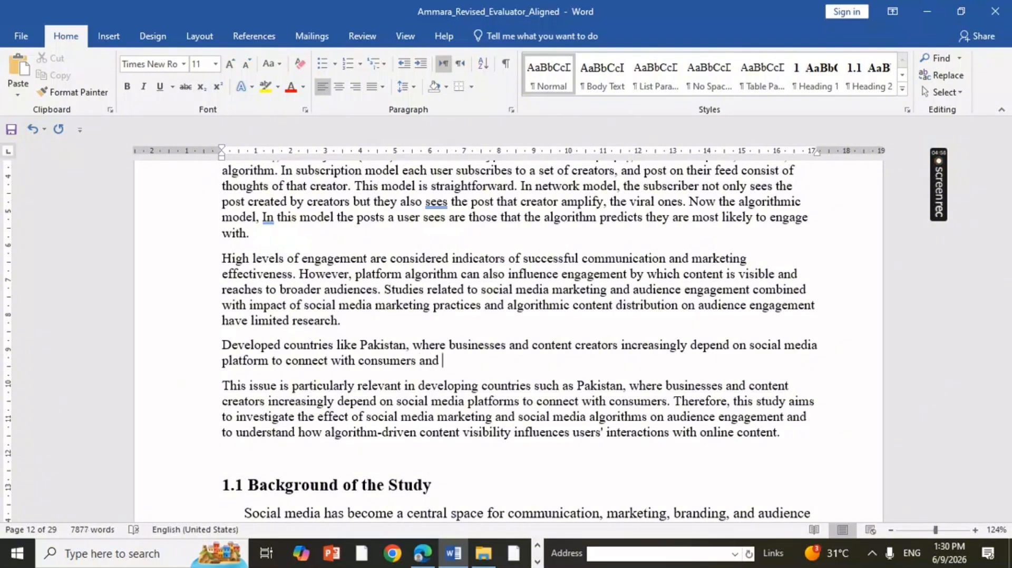
text(their buyers)
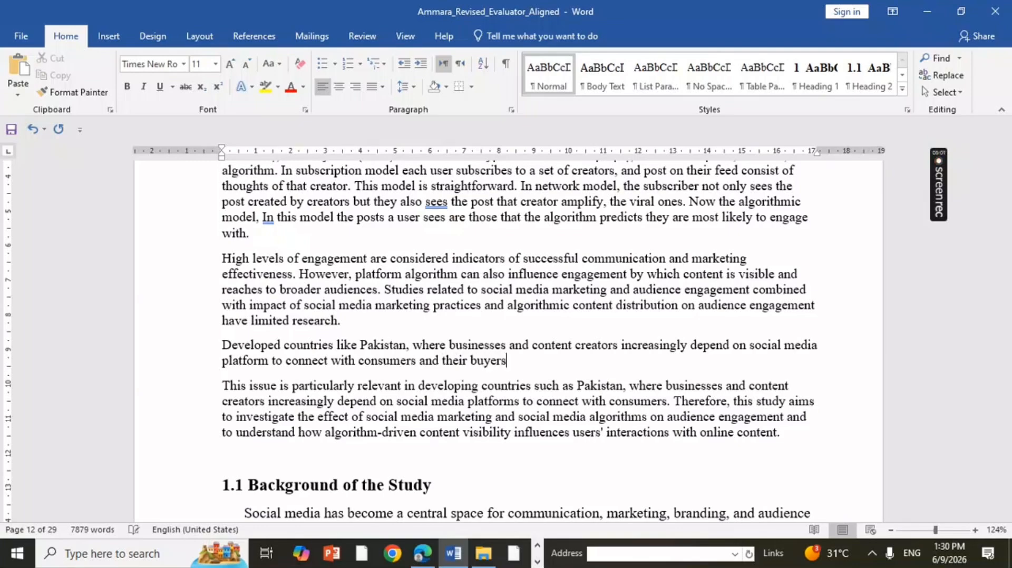